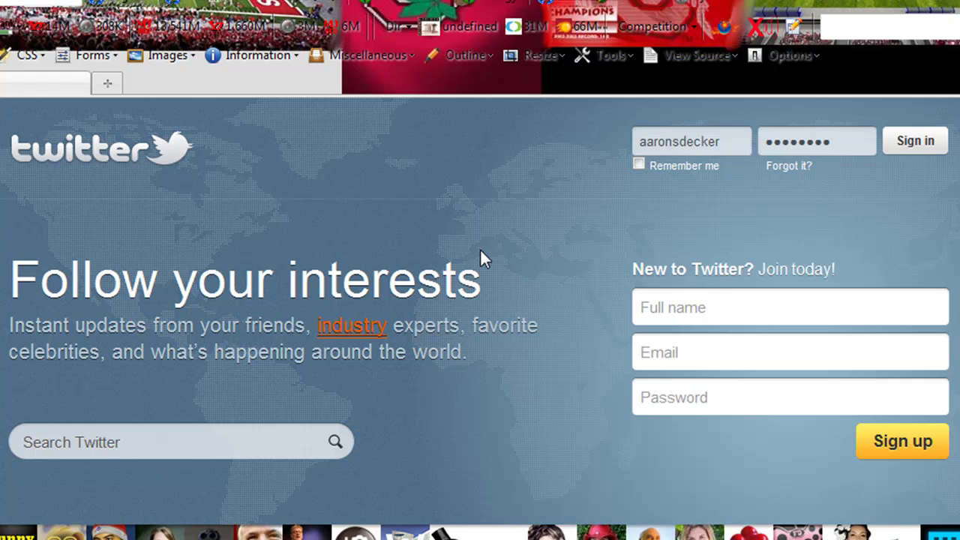
Step: Enter a full name, e-mail address and password in the sign-up form and submit it
{"action": "left_click", "coordinate": [729, 299]}
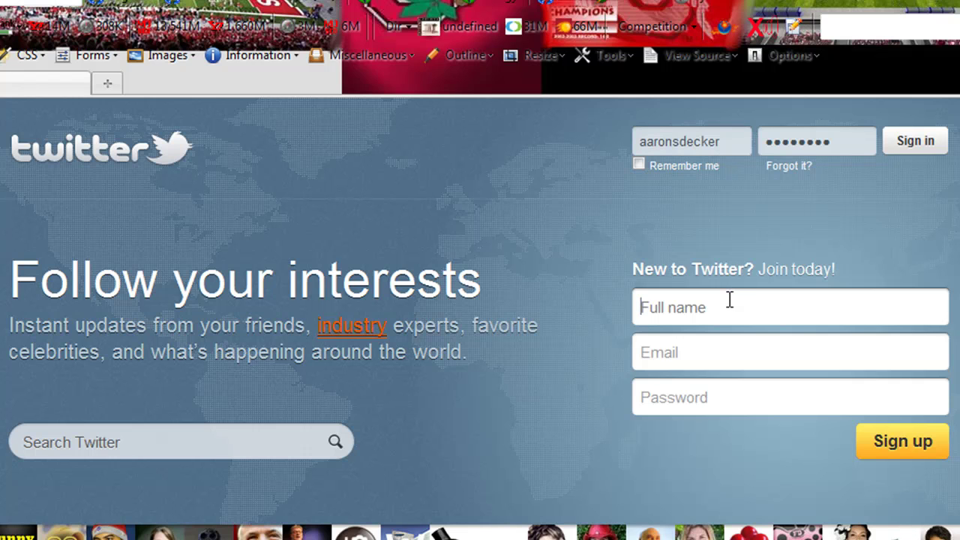
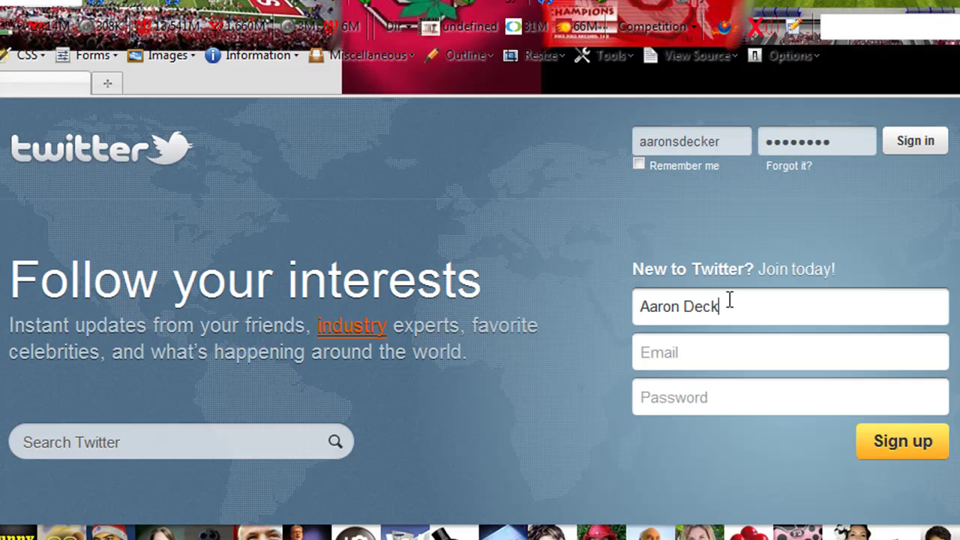
{"action": "left_click", "coordinate": [882, 452]}
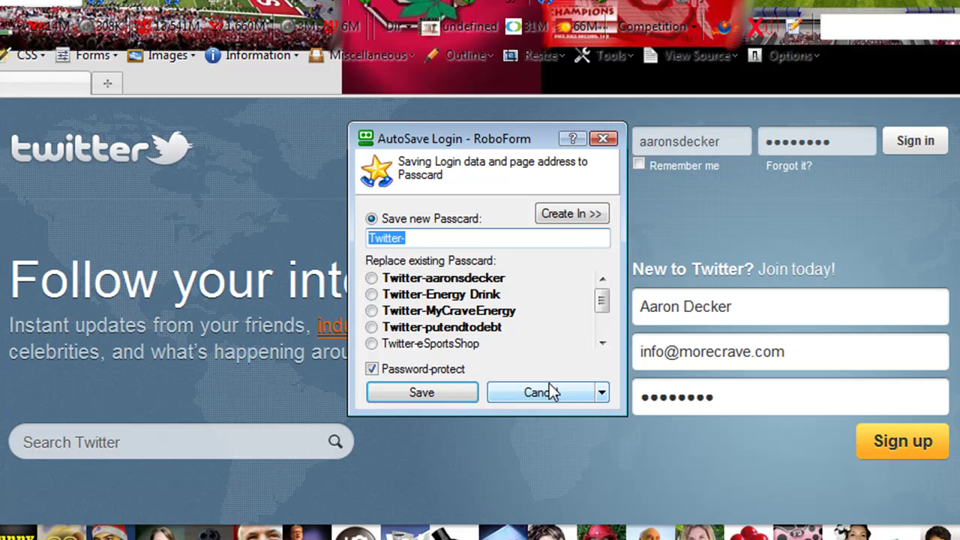
Step: Dismiss the password-save prompt and change the username to CraveDrink
{"action": "left_click", "coordinate": [550, 390]}
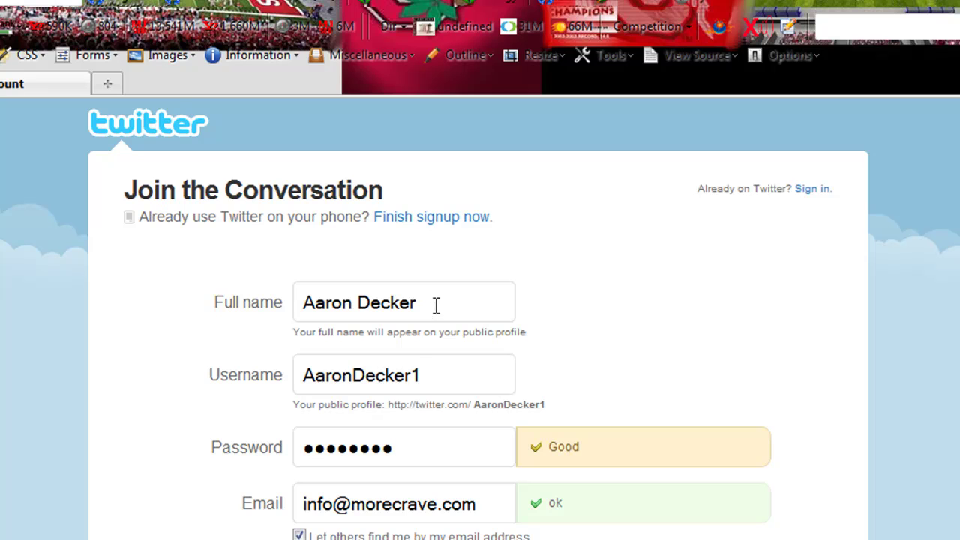
{"action": "left_click_drag", "start_coordinate": [435, 383], "coordinate": [191, 358]}
{"action": "type", "text": "CraveDrink"}
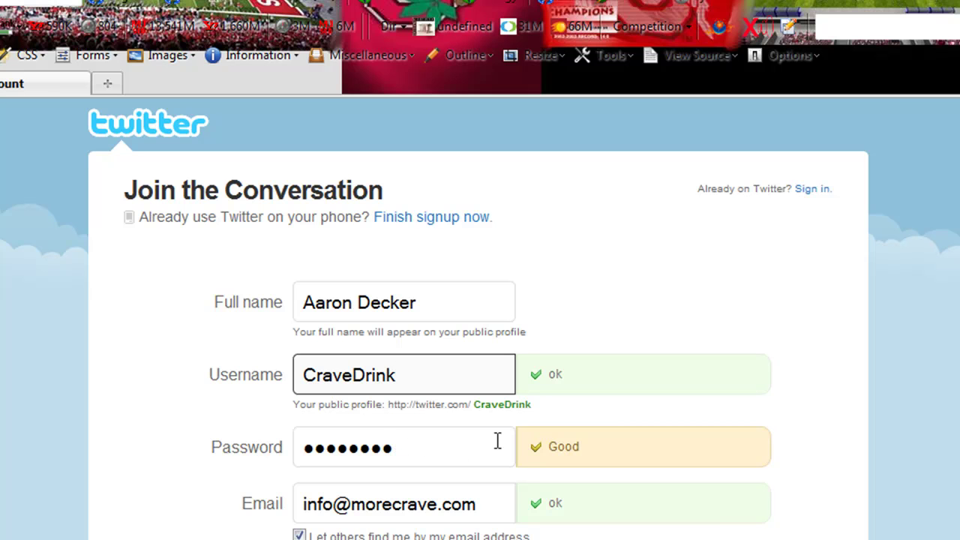
Step: Uncheck 'I want the inside scoop' e-mail updates and create the account
{"action": "scroll", "coordinate": [480, 319], "scroll_direction": "down", "scroll_amount": 3}
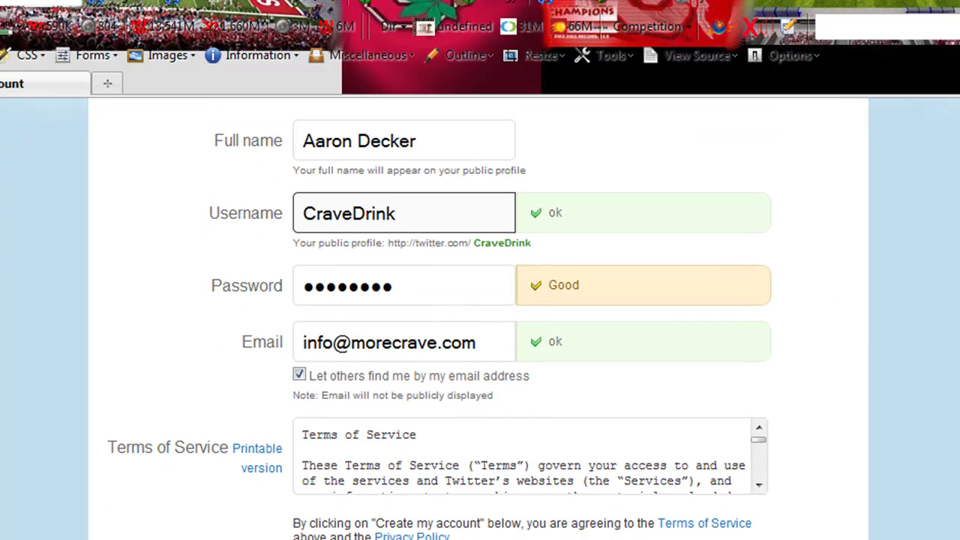
{"action": "left_click", "coordinate": [759, 485]}
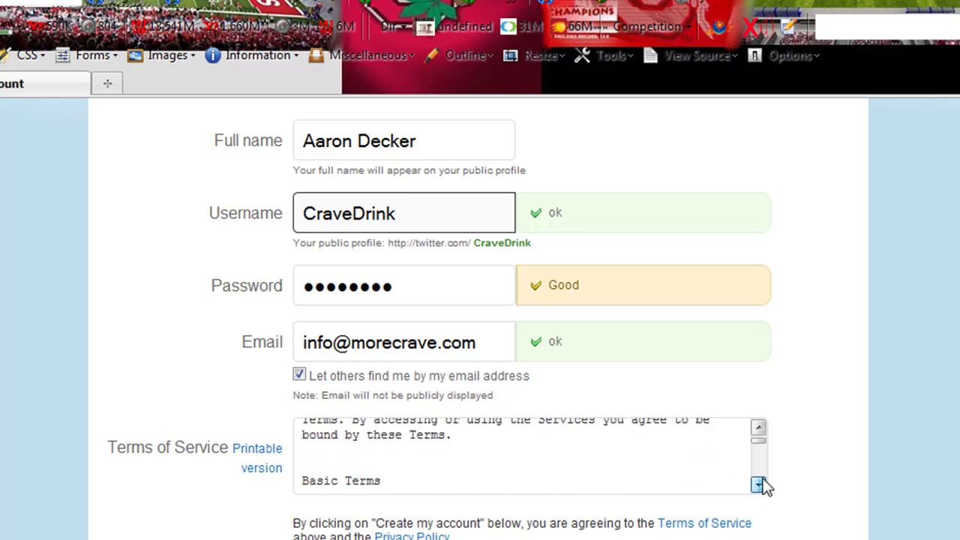
{"action": "left_click", "coordinate": [759, 485]}
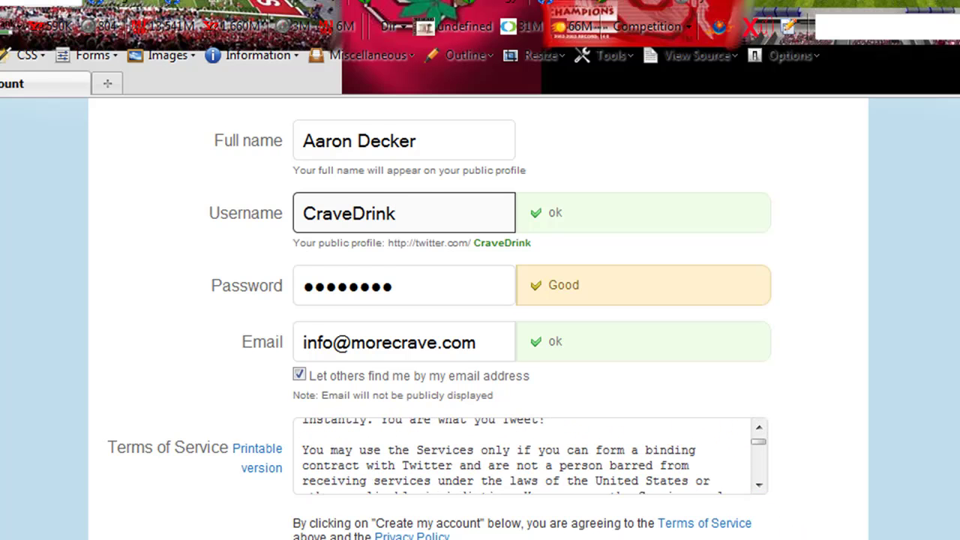
{"action": "scroll", "coordinate": [480, 318], "scroll_direction": "down", "scroll_amount": 1}
{"action": "scroll", "coordinate": [300, 465], "scroll_direction": "down", "scroll_amount": 1}
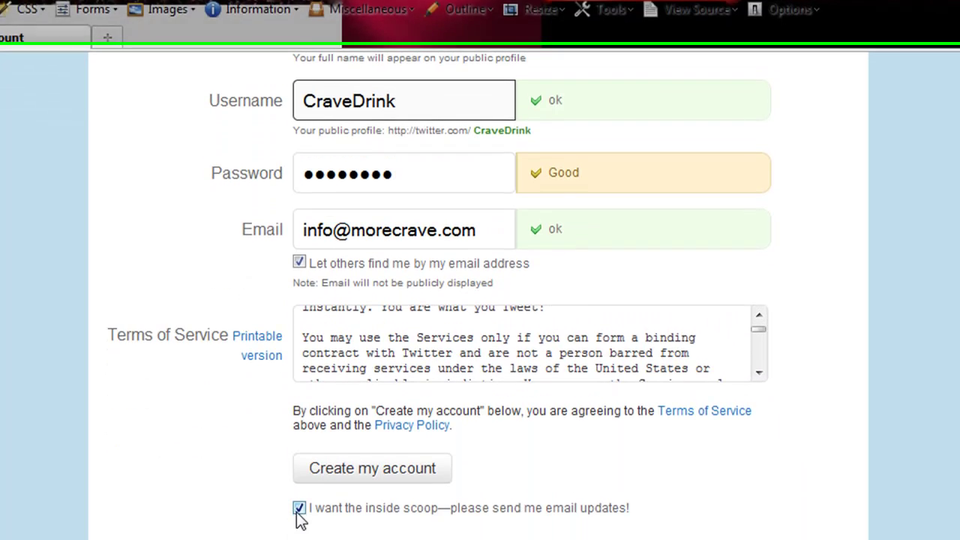
{"action": "left_click", "coordinate": [300, 462]}
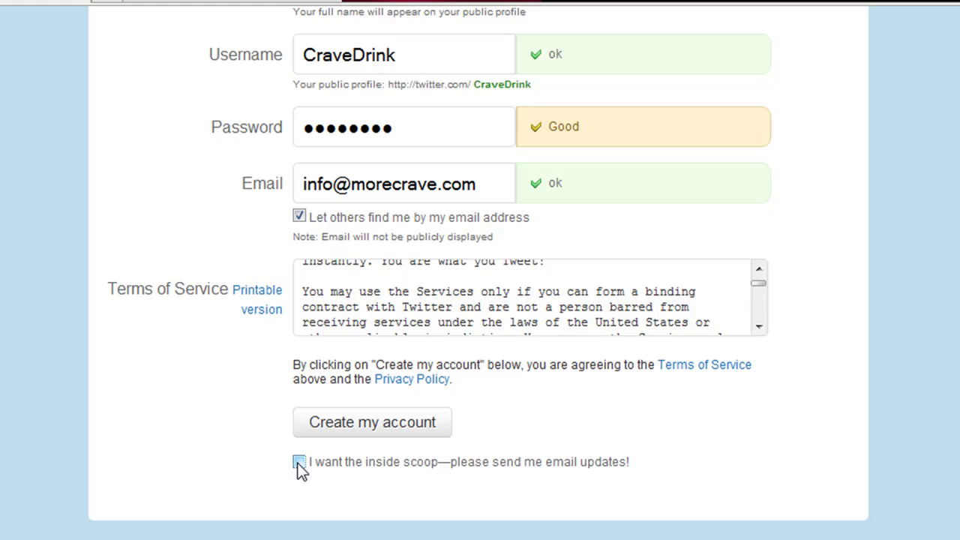
{"action": "left_click", "coordinate": [368, 431]}
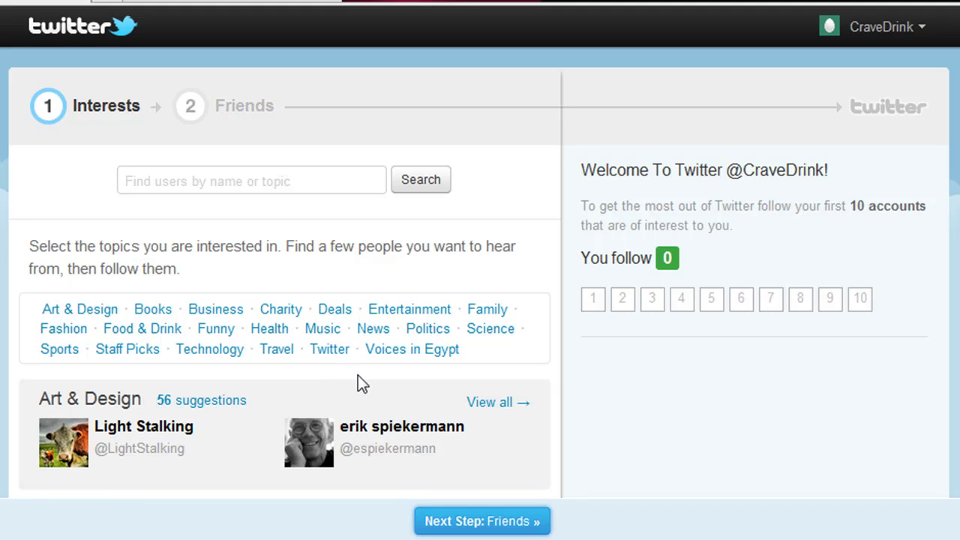
Step: Skip the Friends step and contact import to reach the home timeline
{"action": "left_click", "coordinate": [497, 525]}
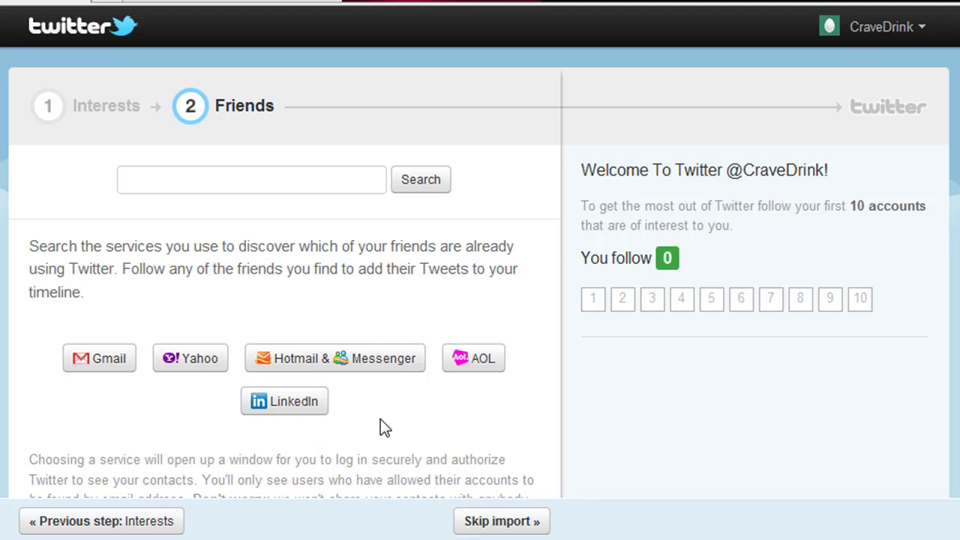
{"action": "left_click", "coordinate": [501, 522]}
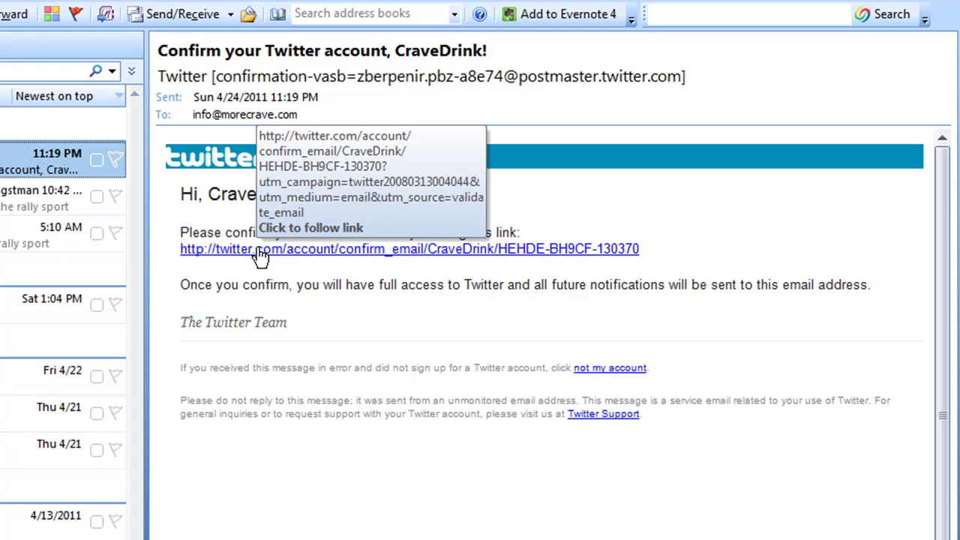
Step: Follow the link in Twitter's confirmation e-mail to confirm the account
{"action": "left_click", "coordinate": [262, 257]}
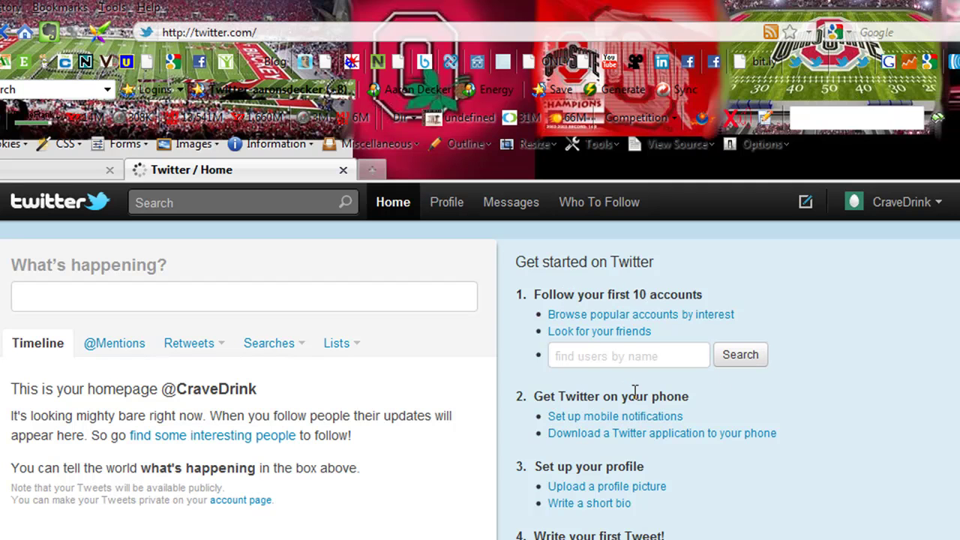
Step: Choose cravestick08.jpg from Pictures > 1Online Marketing > 1Vitamark > Crave as the profile picture
{"action": "left_click", "coordinate": [573, 488]}
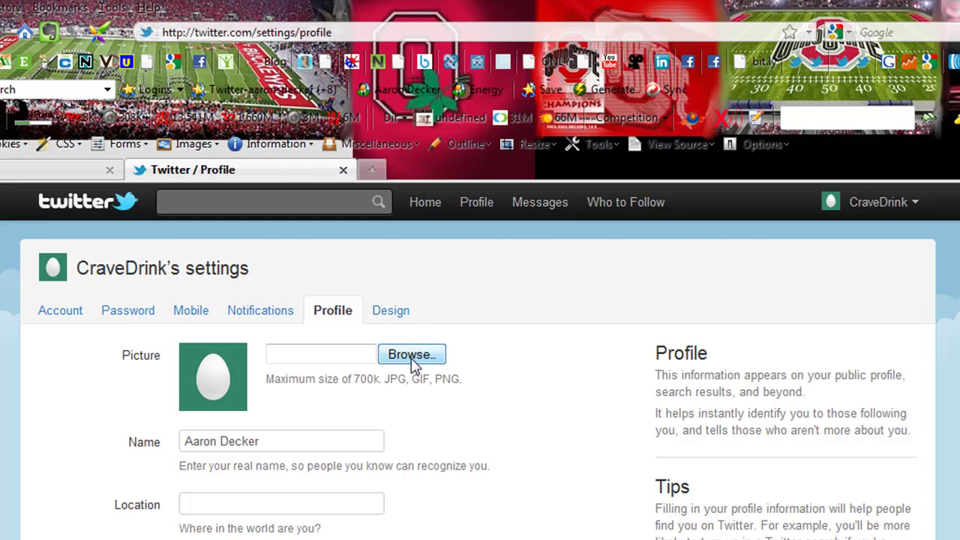
{"action": "left_click", "coordinate": [412, 355]}
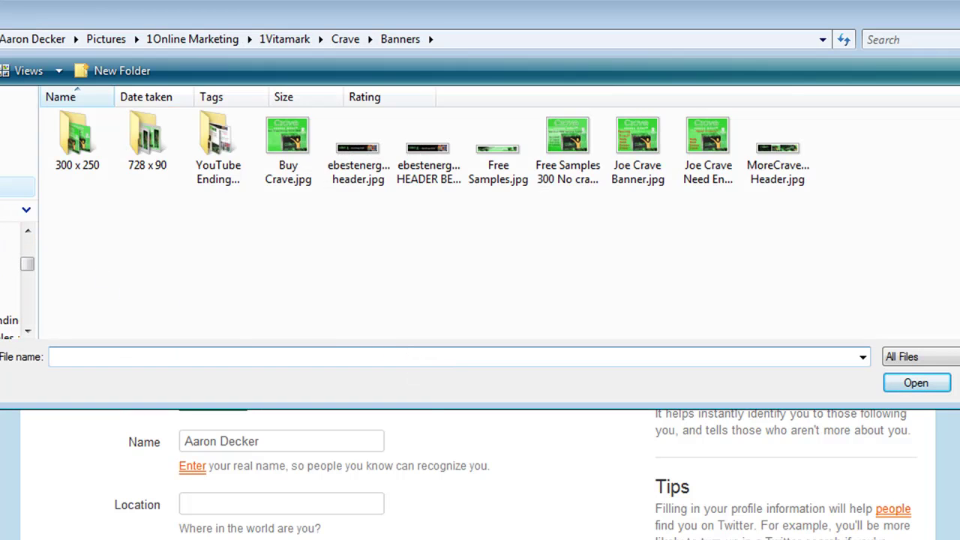
{"action": "left_click", "coordinate": [26, 210]}
{"action": "left_click", "coordinate": [53, 251]}
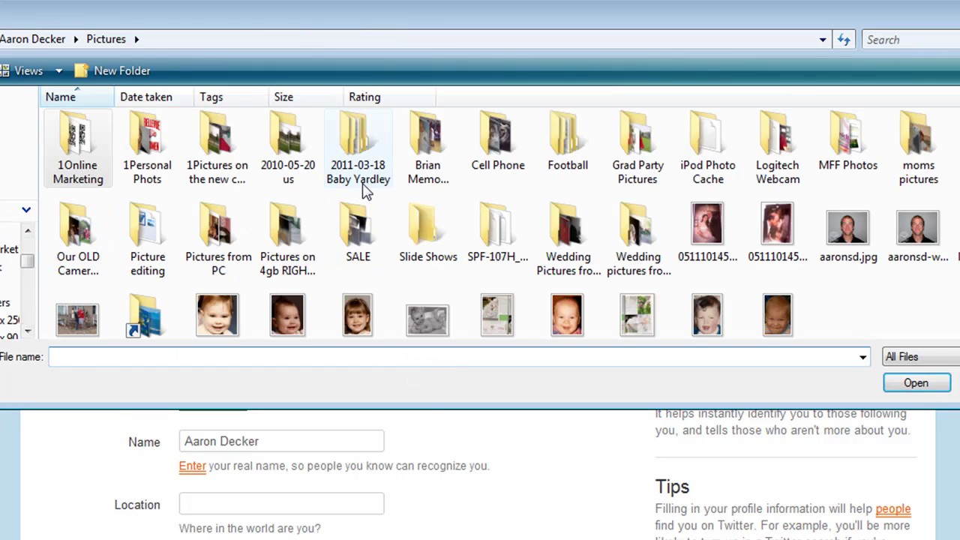
{"action": "double_click", "coordinate": [80, 150]}
{"action": "double_click", "coordinate": [80, 150]}
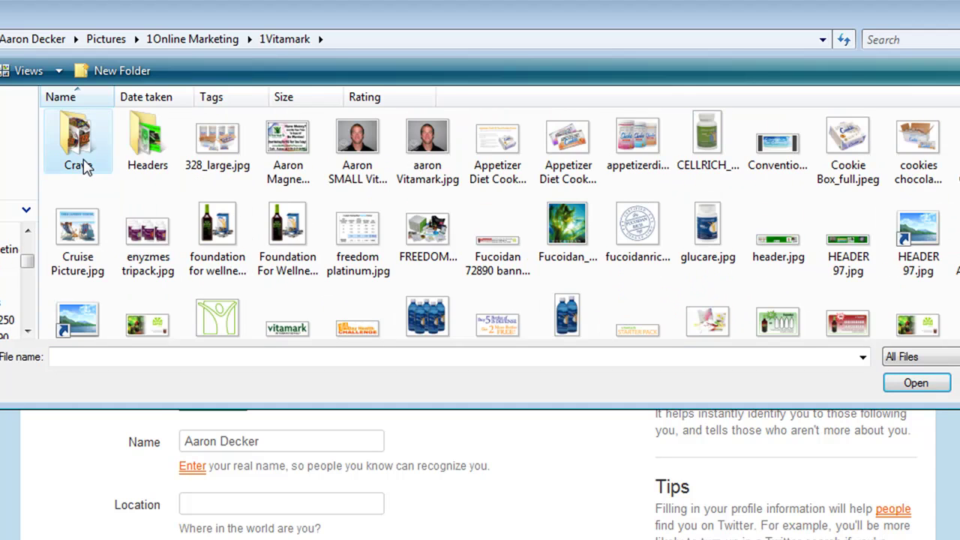
{"action": "double_click", "coordinate": [82, 150]}
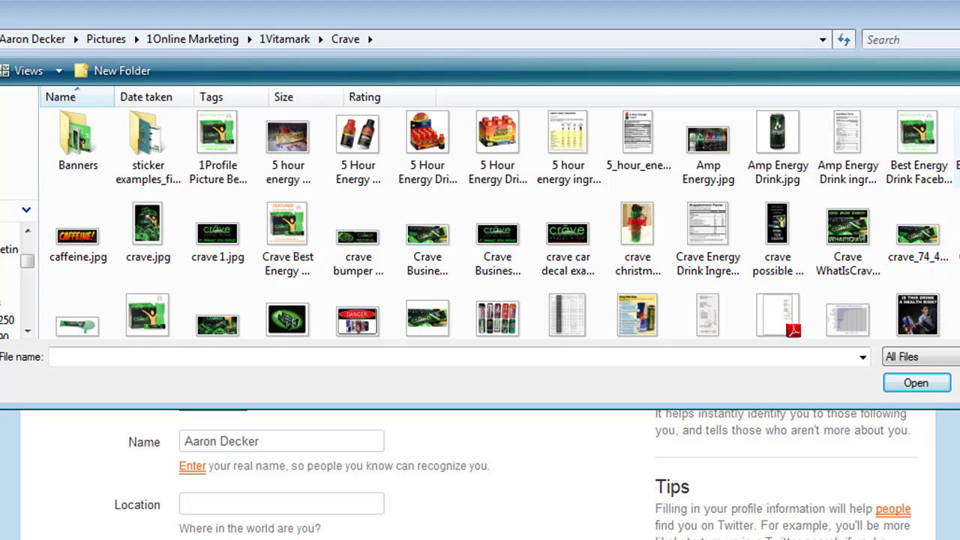
{"action": "left_click", "coordinate": [301, 319]}
{"action": "left_click", "coordinate": [915, 383]}
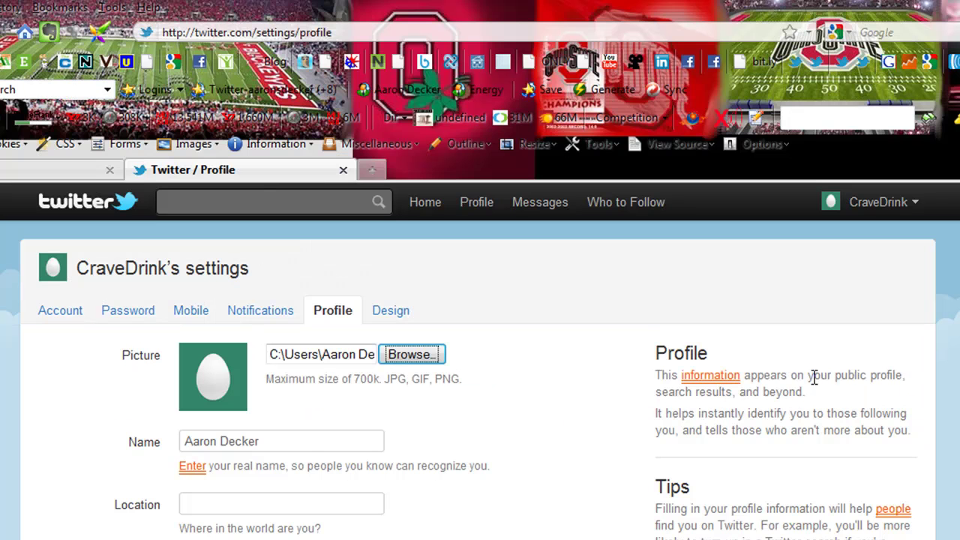
Step: Set the profile location to the suggested town and enter the CraveDrink website address
{"action": "left_click", "coordinate": [240, 497]}
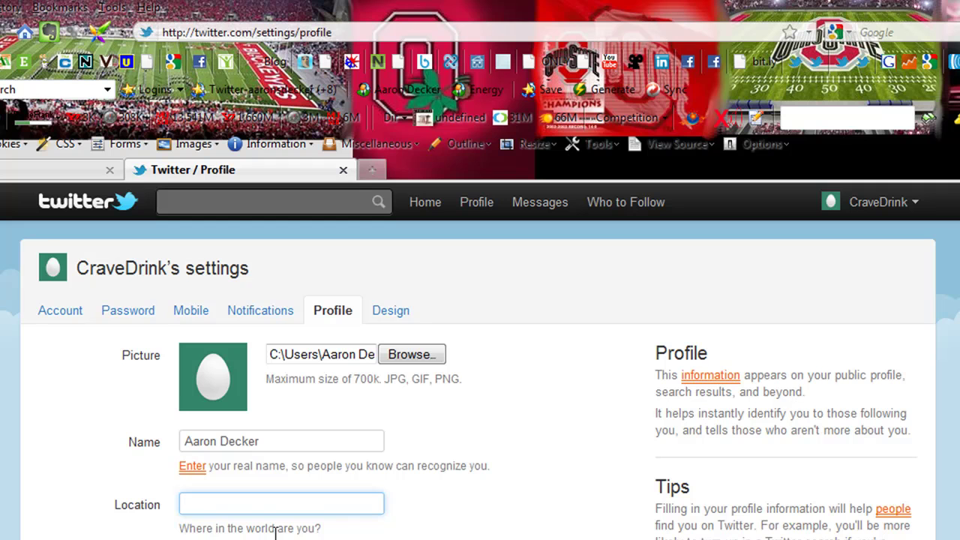
{"action": "type", "text": "Belle"}
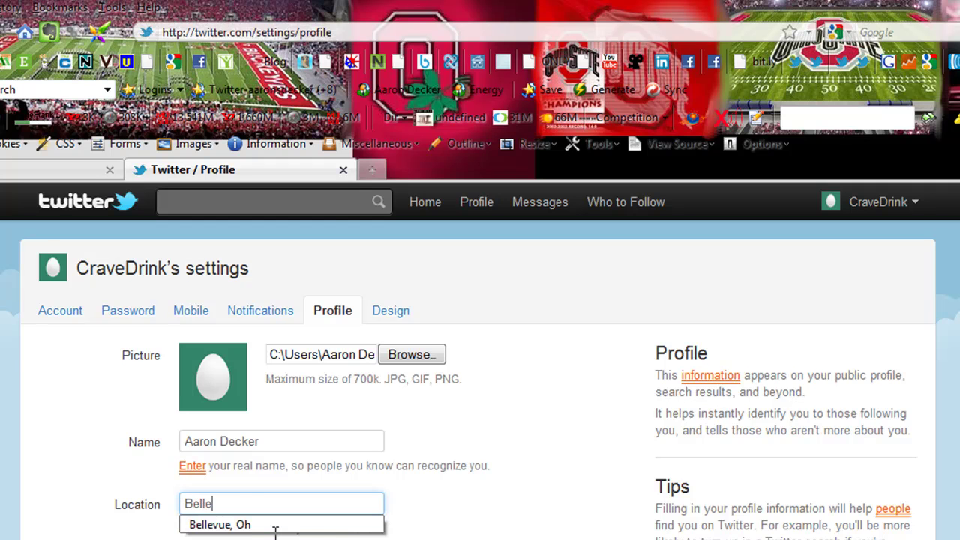
{"action": "left_click", "coordinate": [275, 525]}
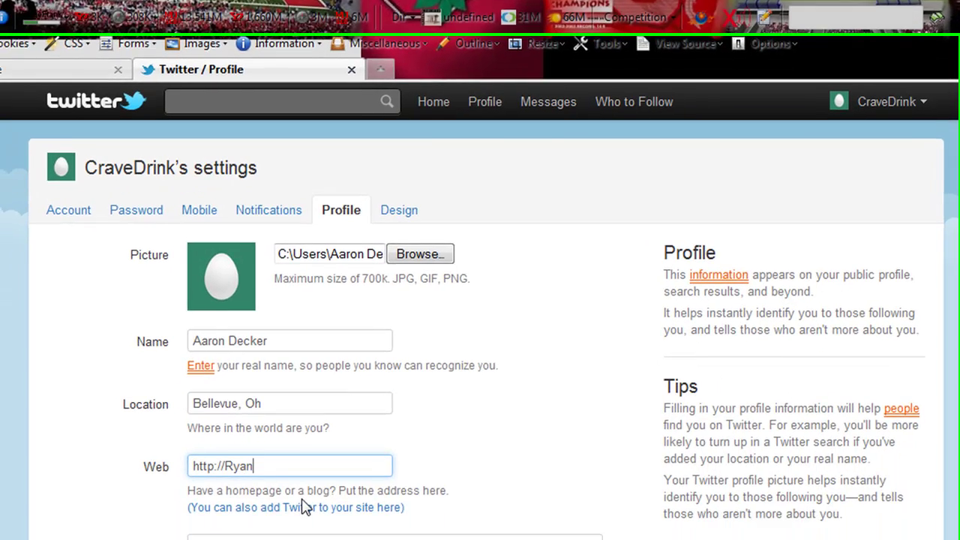
Step: Write a bio introducing Crave Energy Drink and save the profile
{"action": "scroll", "coordinate": [375, 450], "scroll_direction": "down", "scroll_amount": 3}
{"action": "left_click", "coordinate": [435, 422]}
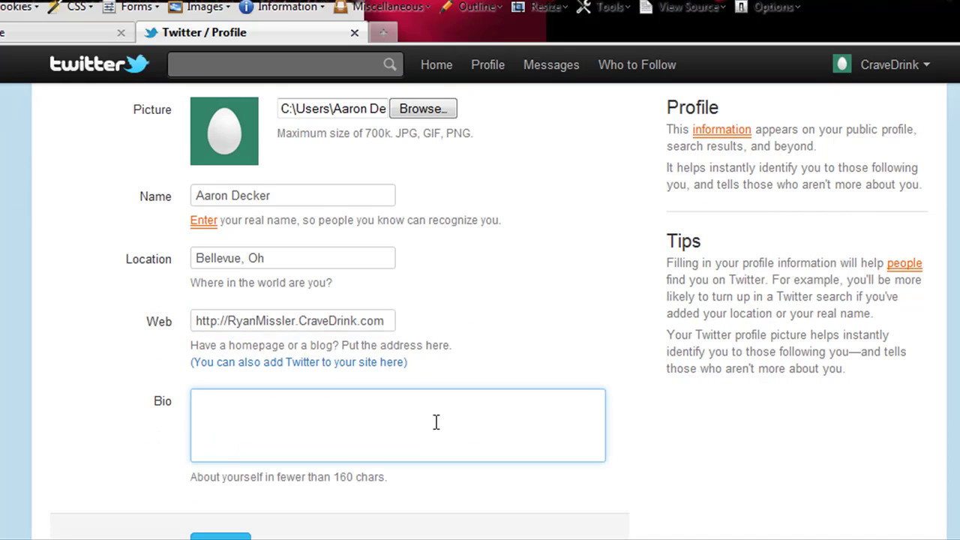
{"action": "scroll", "coordinate": [604, 433], "scroll_direction": "down", "scroll_amount": 2}
{"action": "left_click_drag", "start_coordinate": [352, 400], "coordinate": [337, 400]}
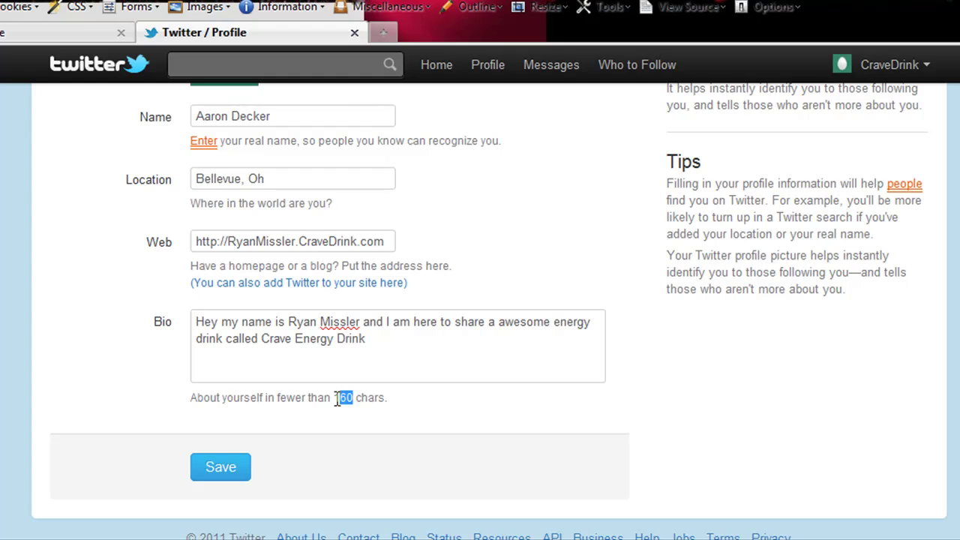
{"action": "left_click", "coordinate": [220, 467]}
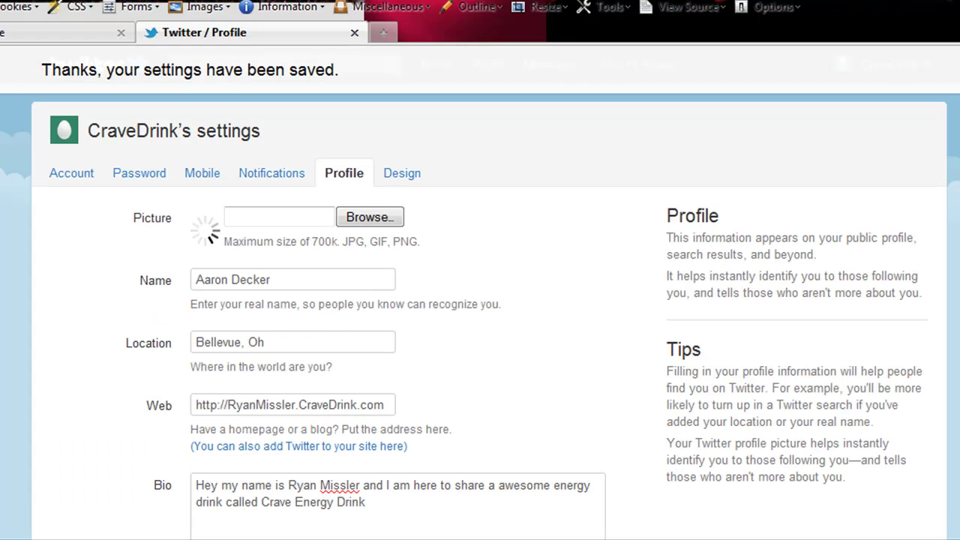
Step: Replace the display name with the spokesperson's full name and save the profile
{"action": "scroll", "coordinate": [819, 384], "scroll_direction": "down", "scroll_amount": 3}
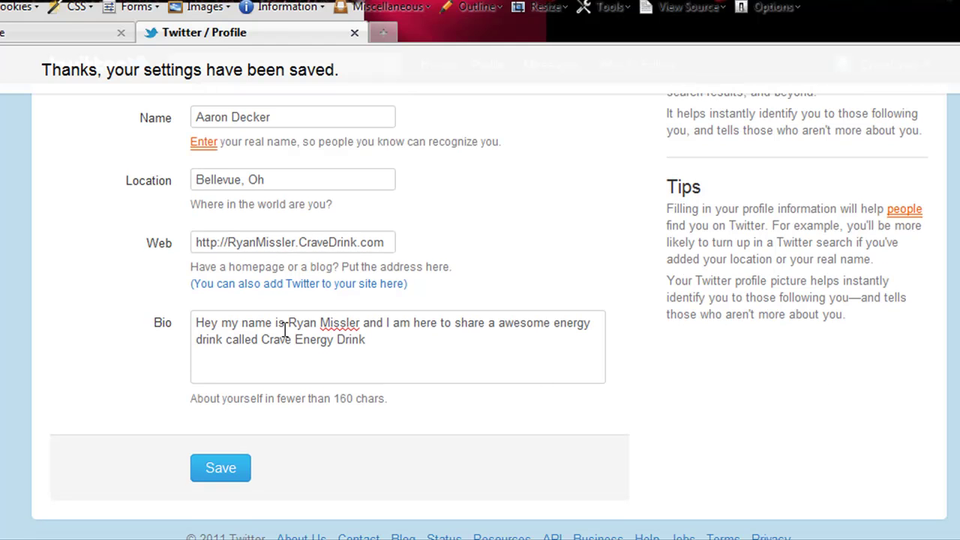
{"action": "scroll", "coordinate": [499, 350], "scroll_direction": "up", "scroll_amount": 1}
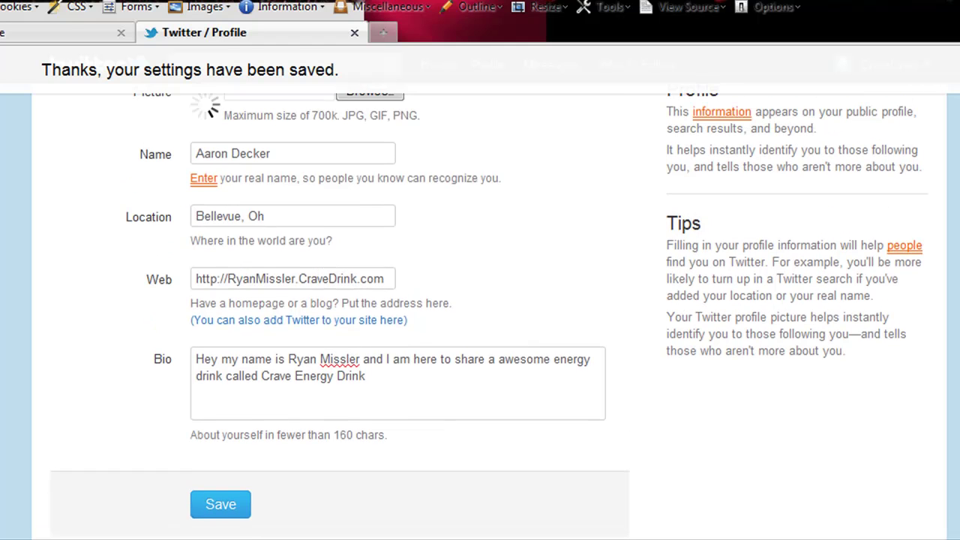
{"action": "left_click_drag", "start_coordinate": [300, 171], "coordinate": [118, 176]}
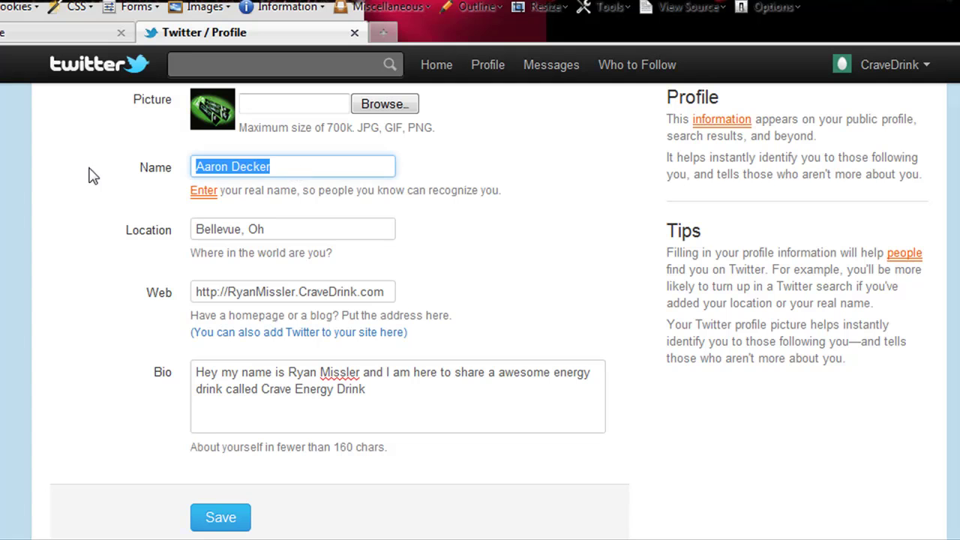
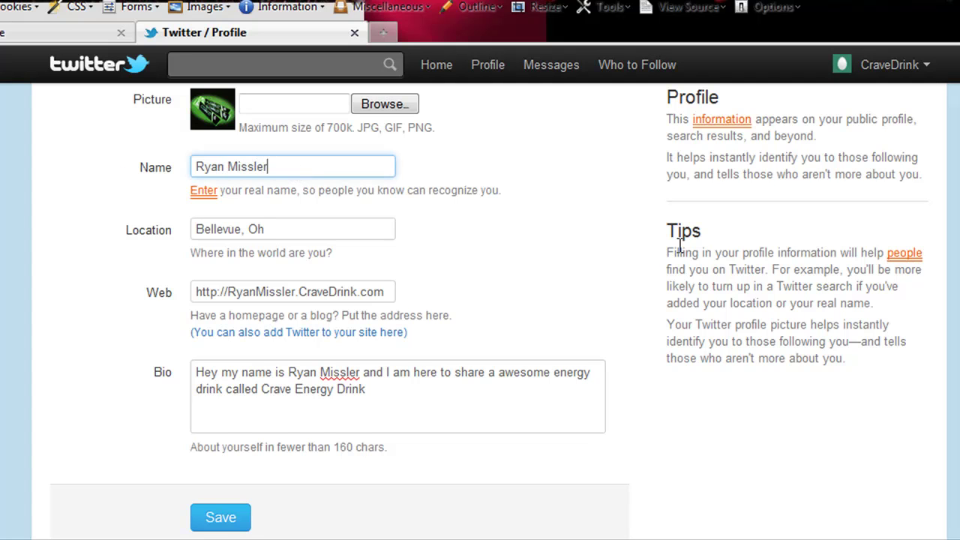
{"action": "scroll", "coordinate": [304, 402], "scroll_direction": "down", "scroll_amount": 2}
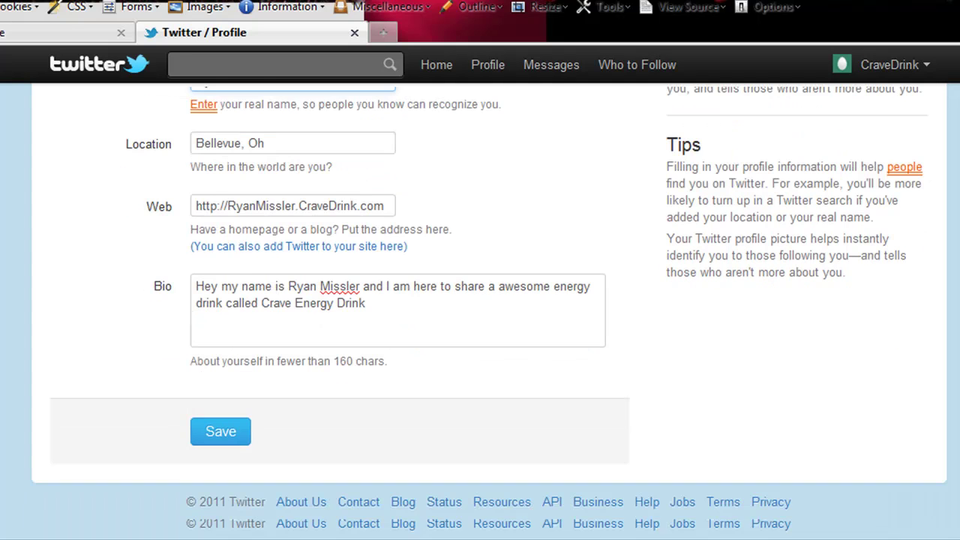
{"action": "left_click", "coordinate": [225, 433]}
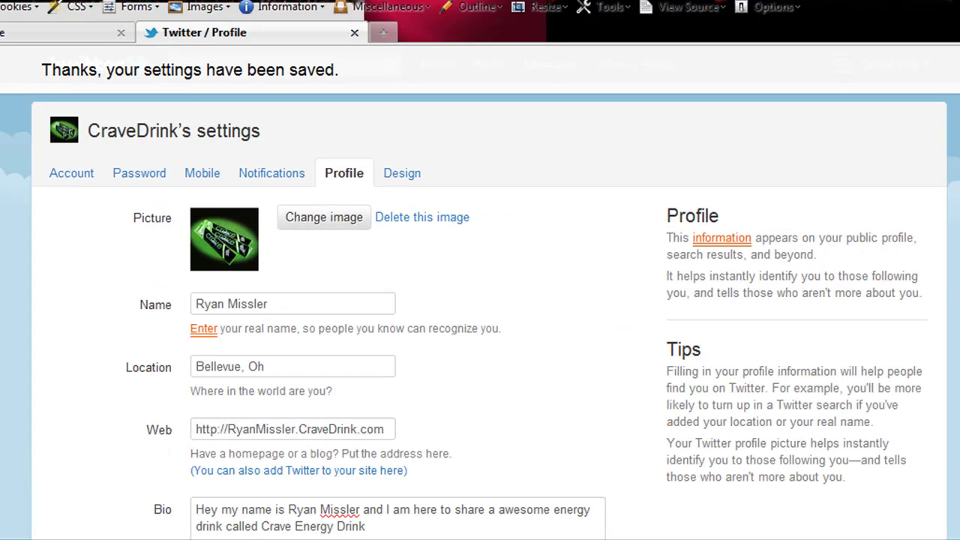
{"action": "scroll", "coordinate": [692, 225], "scroll_direction": "down", "scroll_amount": 3}
Step: Look through the Notifications, Mobile, Password and Account settings tabs
{"action": "scroll", "coordinate": [692, 225], "scroll_direction": "up", "scroll_amount": 3}
{"action": "left_click", "coordinate": [274, 188]}
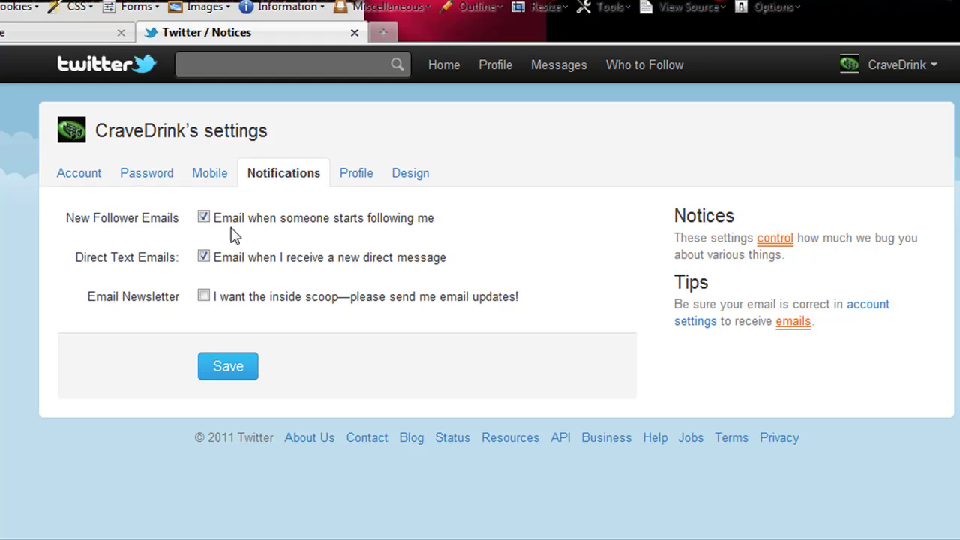
{"action": "left_click", "coordinate": [212, 187]}
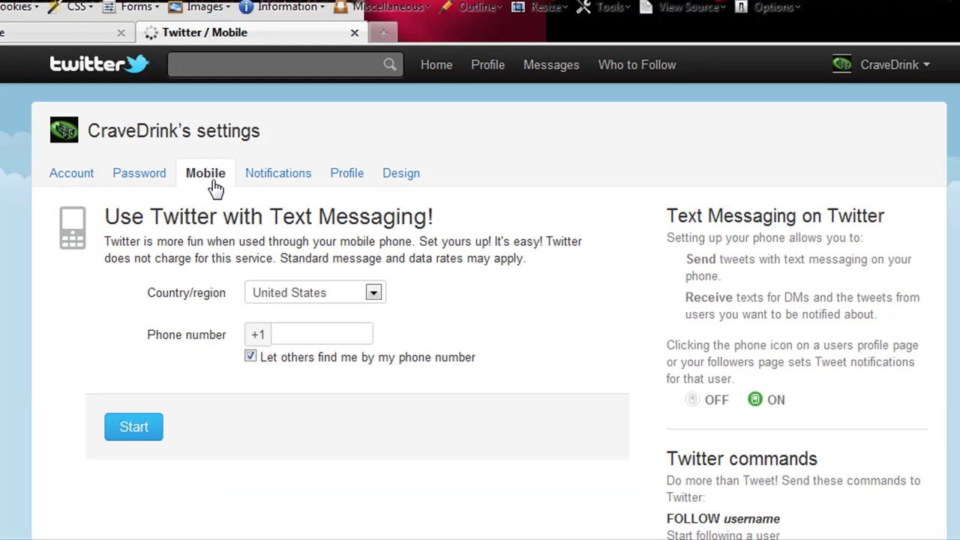
{"action": "left_click", "coordinate": [154, 180]}
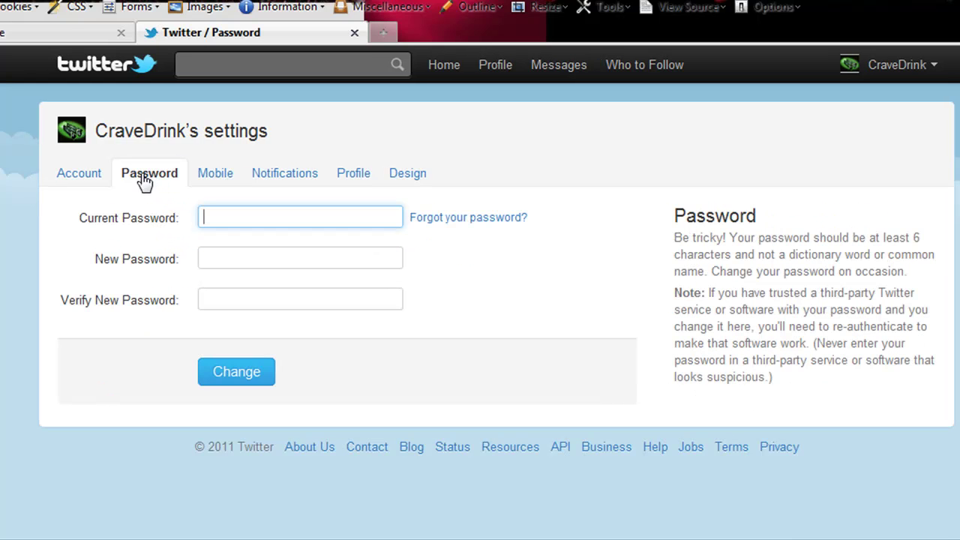
{"action": "left_click", "coordinate": [90, 179]}
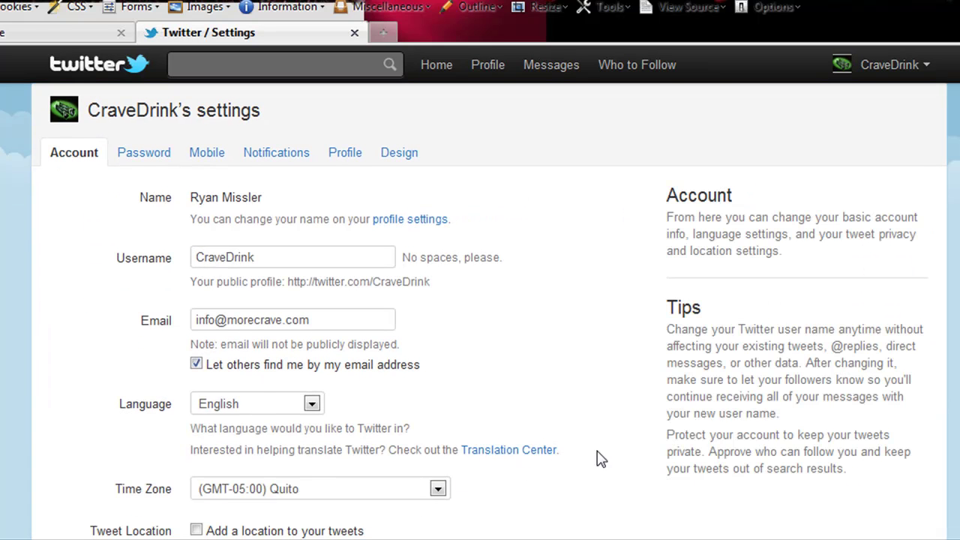
Step: Choose (GMT-05:00) Eastern Time (US & Canada) as the time zone and save the account settings
{"action": "scroll", "coordinate": [389, 280], "scroll_direction": "down", "scroll_amount": 3}
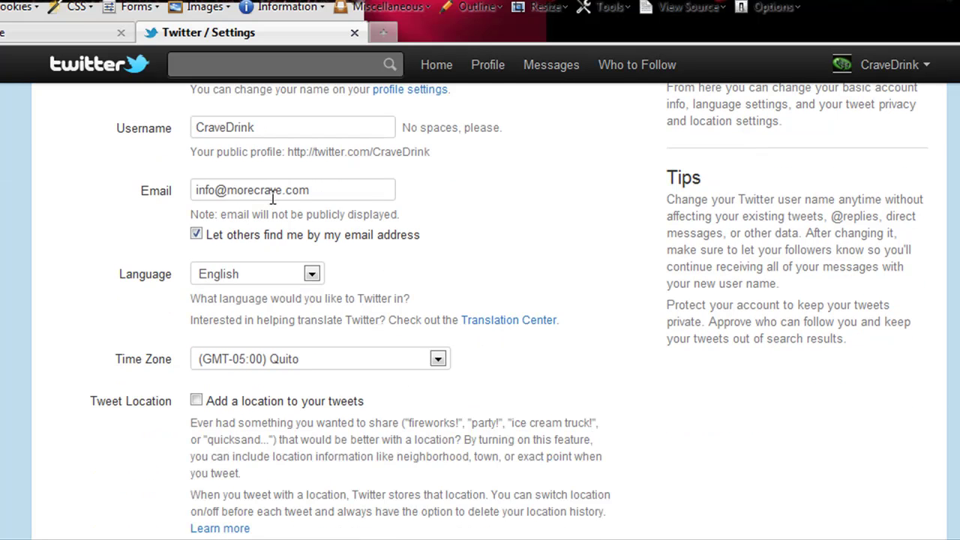
{"action": "left_click", "coordinate": [357, 363]}
{"action": "left_click", "coordinate": [337, 102]}
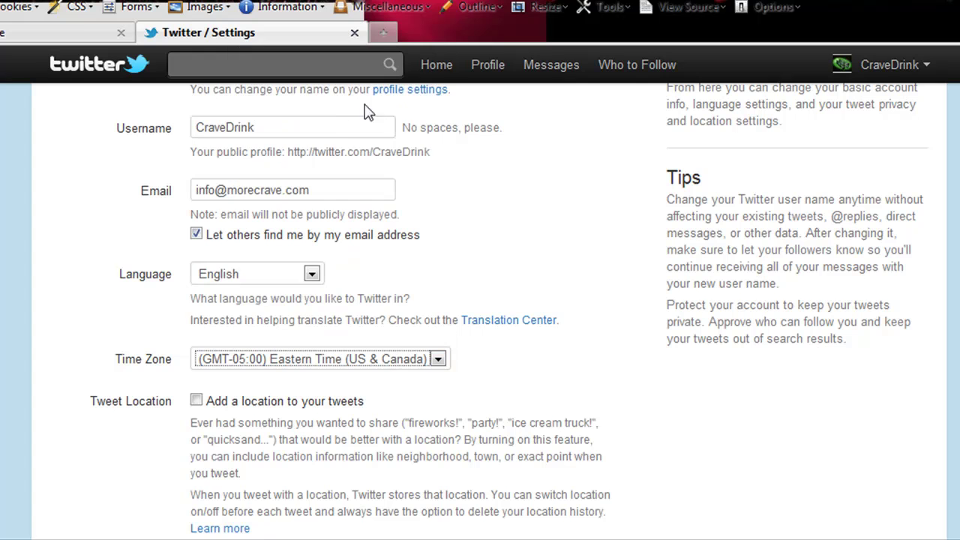
{"action": "scroll", "coordinate": [365, 337], "scroll_direction": "down", "scroll_amount": 3}
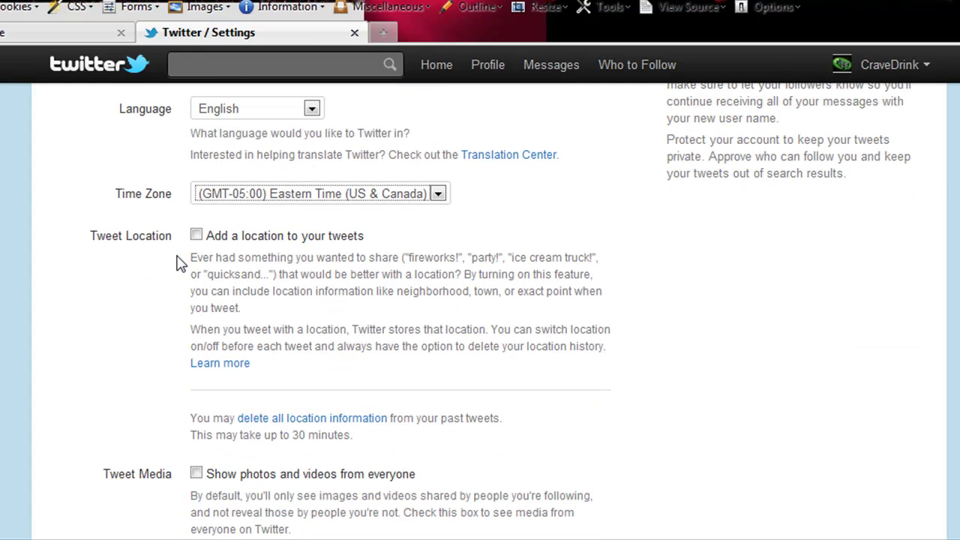
{"action": "scroll", "coordinate": [571, 343], "scroll_direction": "down", "scroll_amount": 4}
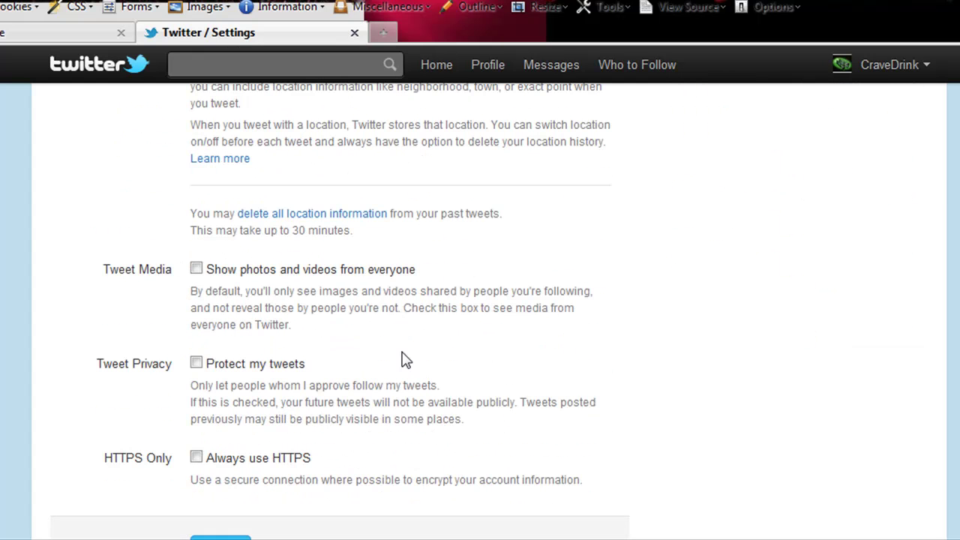
{"action": "scroll", "coordinate": [353, 290], "scroll_direction": "down", "scroll_amount": 2}
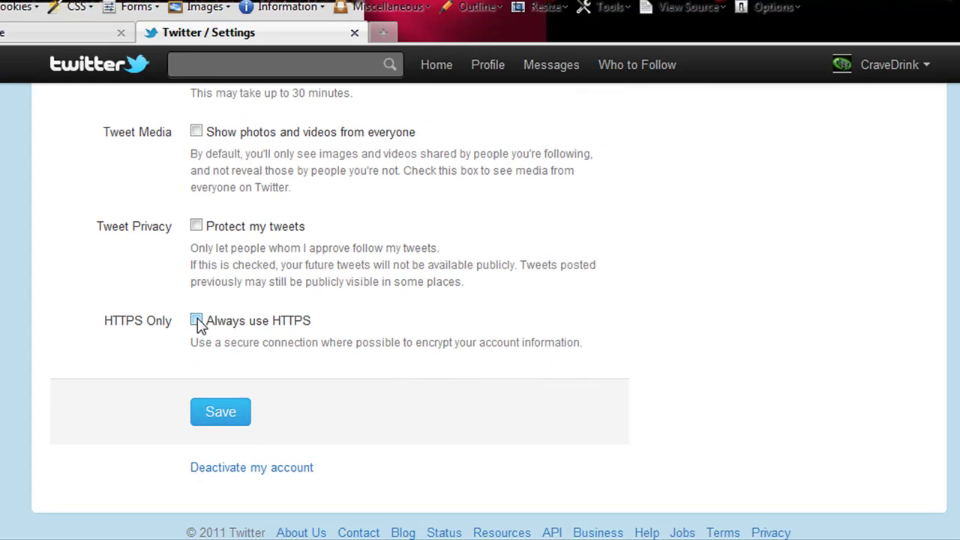
{"action": "left_click", "coordinate": [220, 412]}
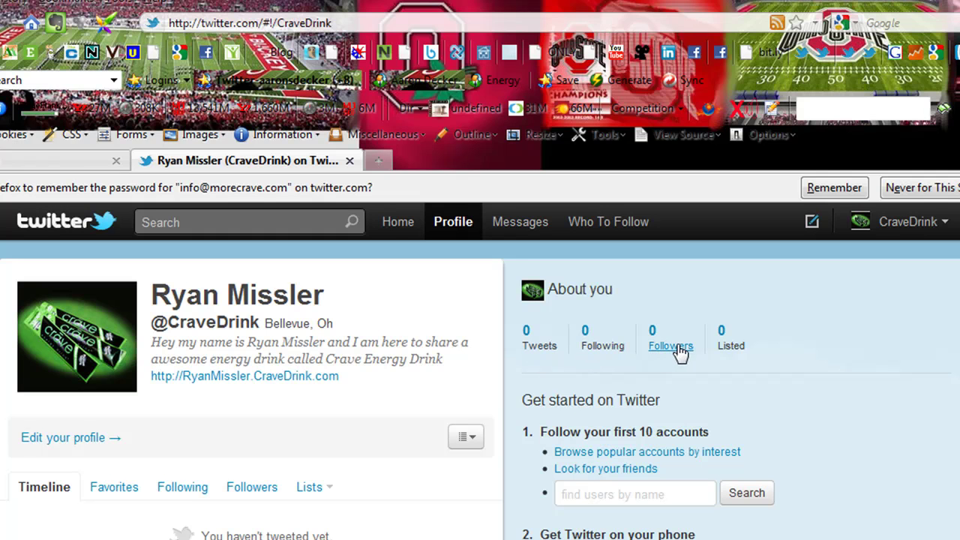
Step: Search users for 'energy drink' and scroll through the matching accounts
{"action": "left_click", "coordinate": [585, 496]}
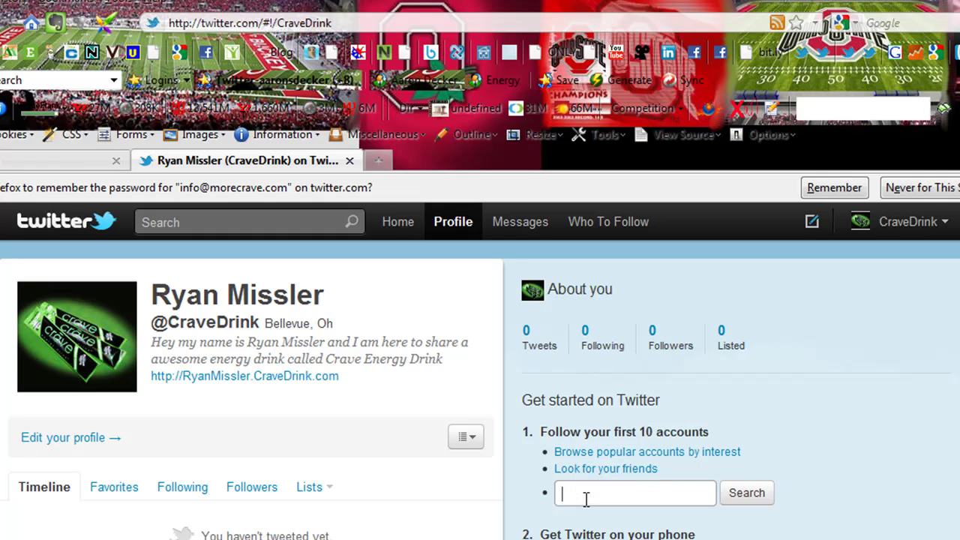
{"action": "type", "text": "energy drink"}
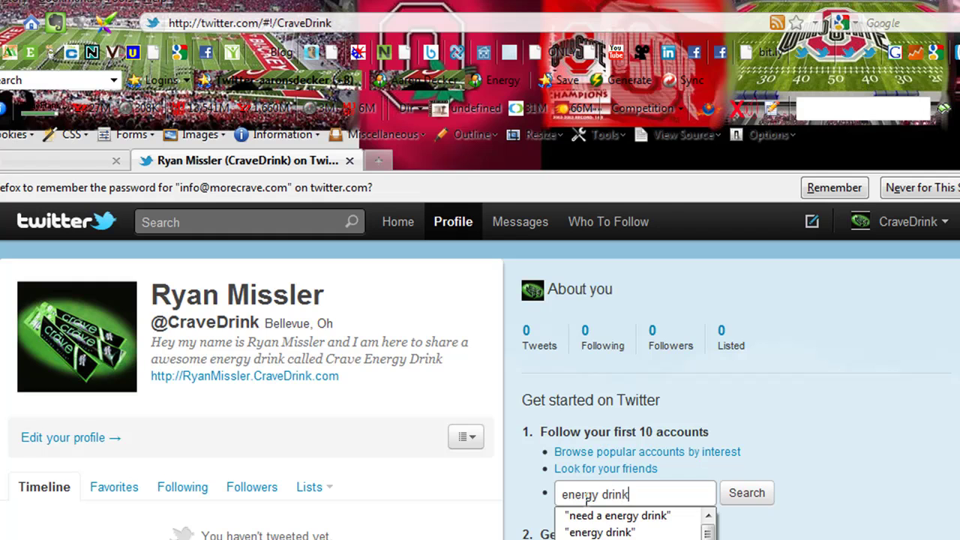
{"action": "left_click", "coordinate": [741, 493]}
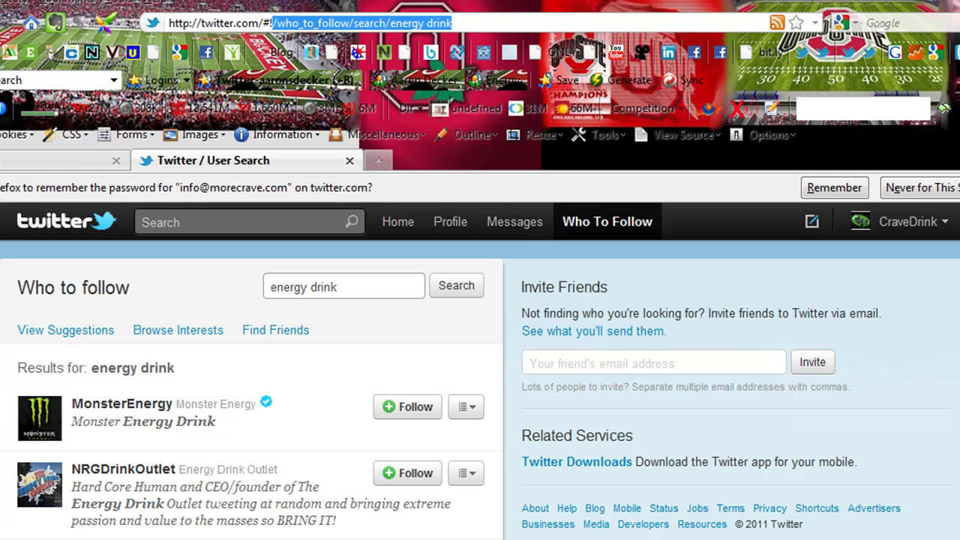
{"action": "scroll", "coordinate": [398, 437], "scroll_direction": "down", "scroll_amount": 1}
{"action": "scroll", "coordinate": [299, 390], "scroll_direction": "down", "scroll_amount": 3}
{"action": "scroll", "coordinate": [300, 390], "scroll_direction": "up", "scroll_amount": 1}
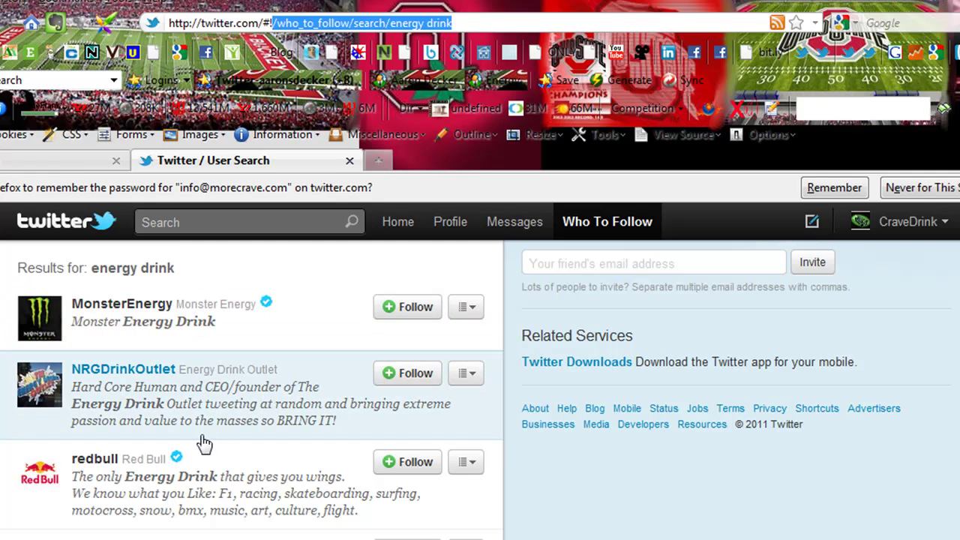
Step: Follow redbull and MonsterEnergy, then open and dismiss the CraveDrink account menu
{"action": "left_click", "coordinate": [420, 462]}
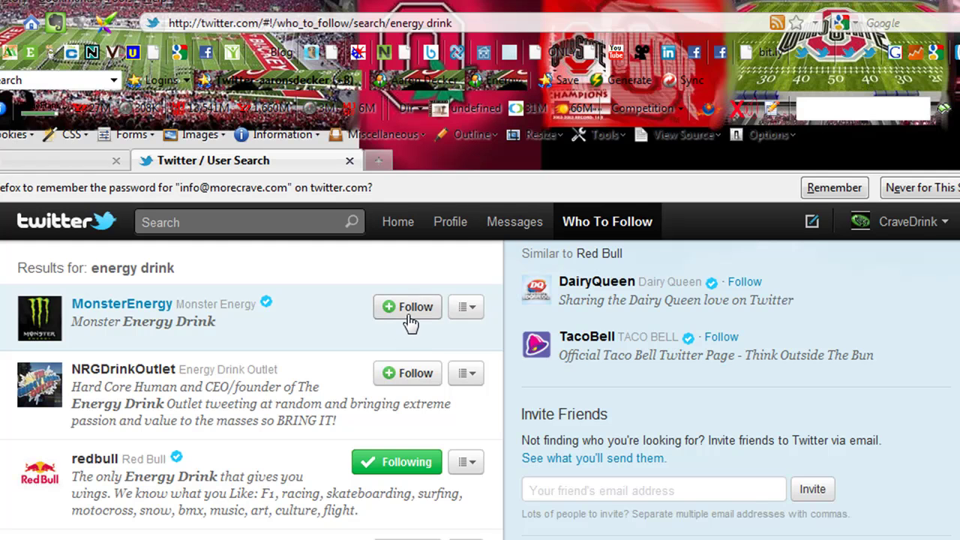
{"action": "left_click", "coordinate": [410, 308]}
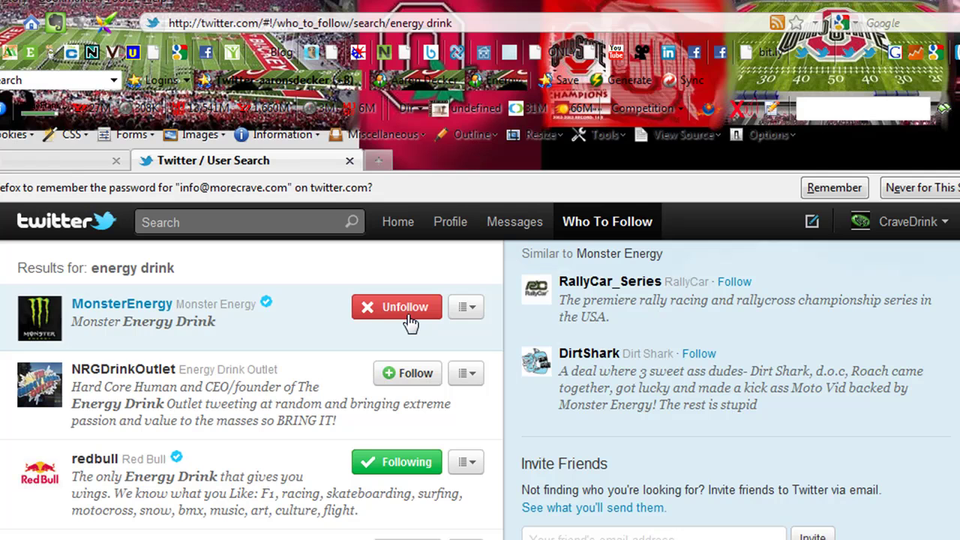
{"action": "left_click", "coordinate": [907, 228]}
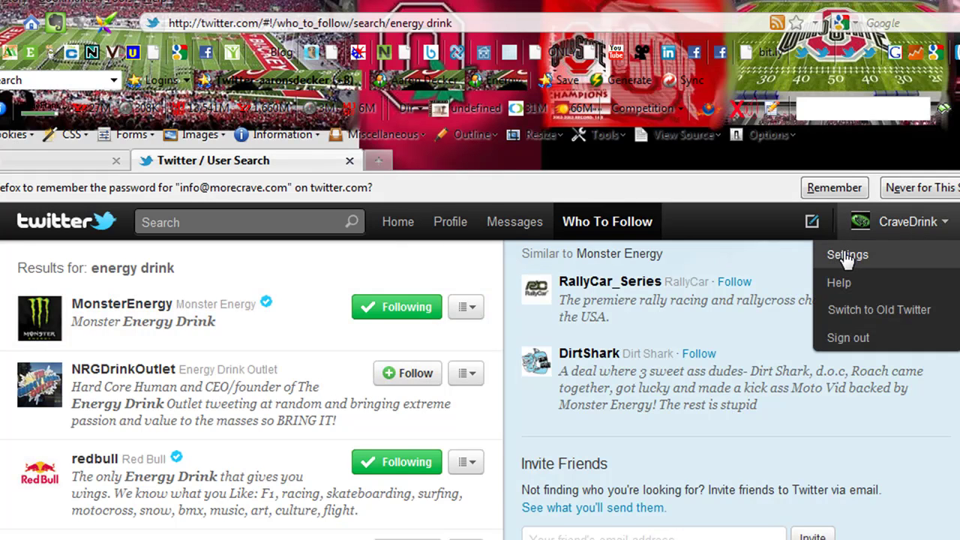
{"action": "left_click", "coordinate": [760, 256]}
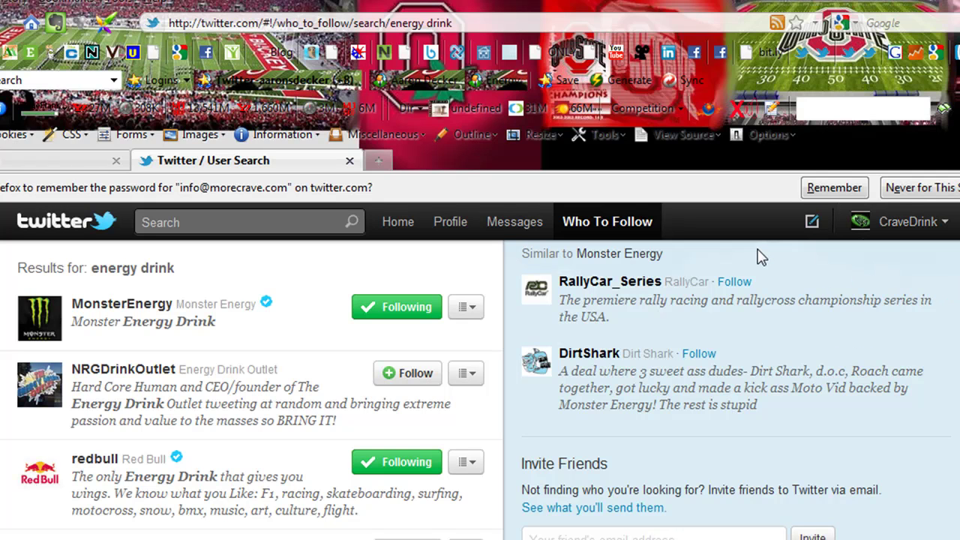